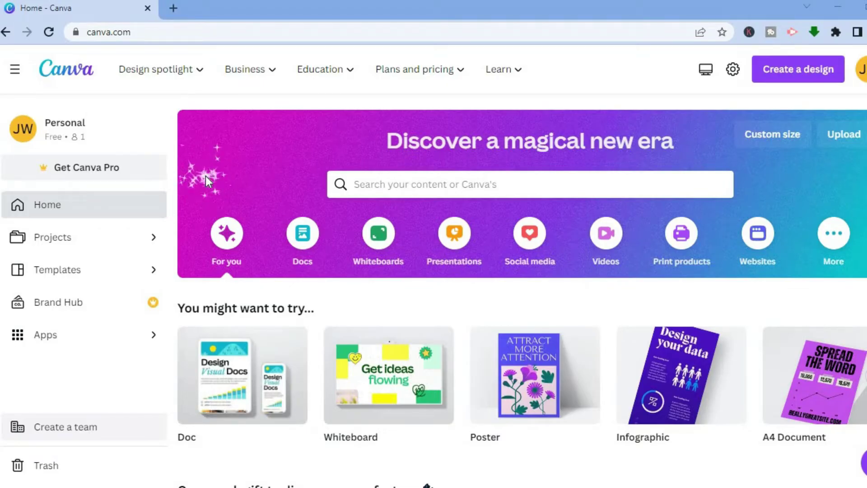
Step: Search Canva's templates for 'video invitation'
left_click(385, 189)
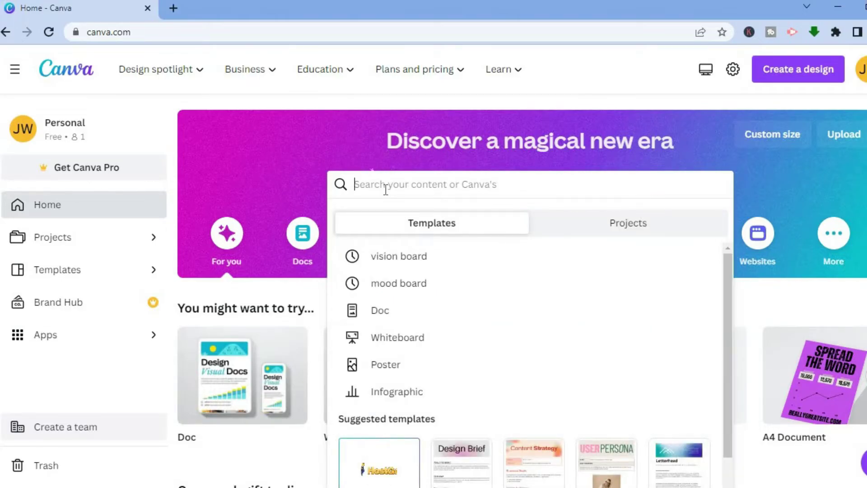
type("v")
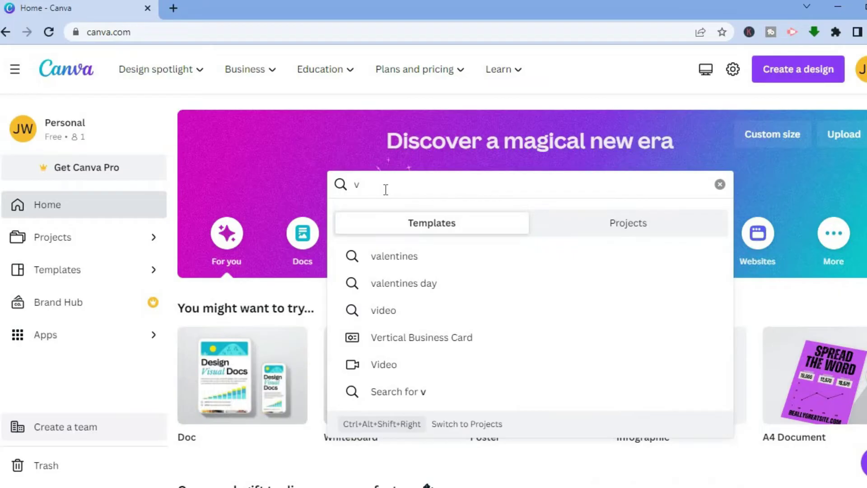
type("ideo invit")
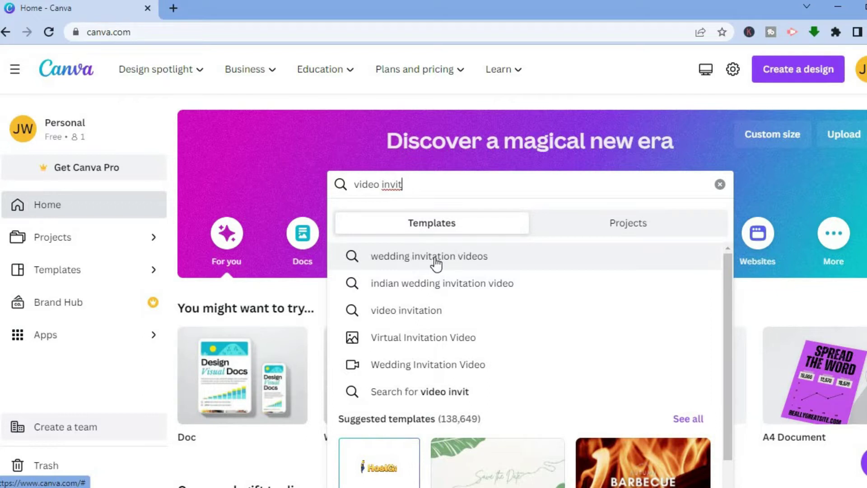
left_click(424, 312)
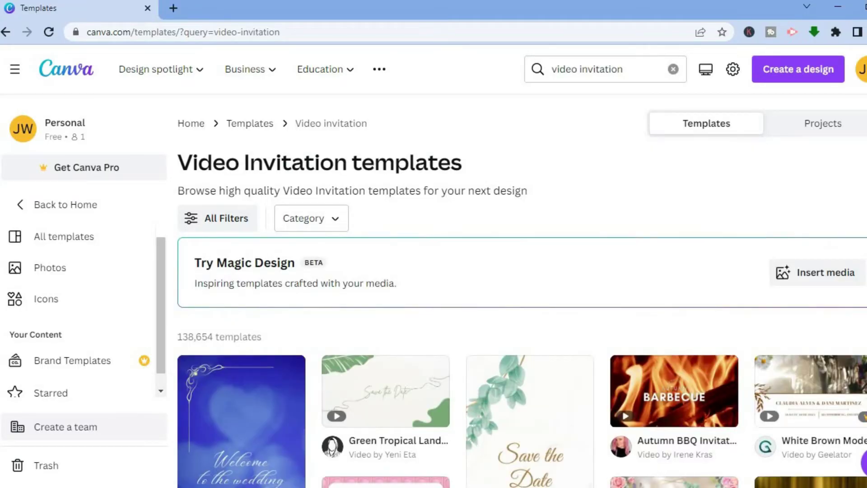
Step: Browse the results and open the Dark Blue Elegant Wedding Invitation Video template
scroll(521, 311, "down", 5)
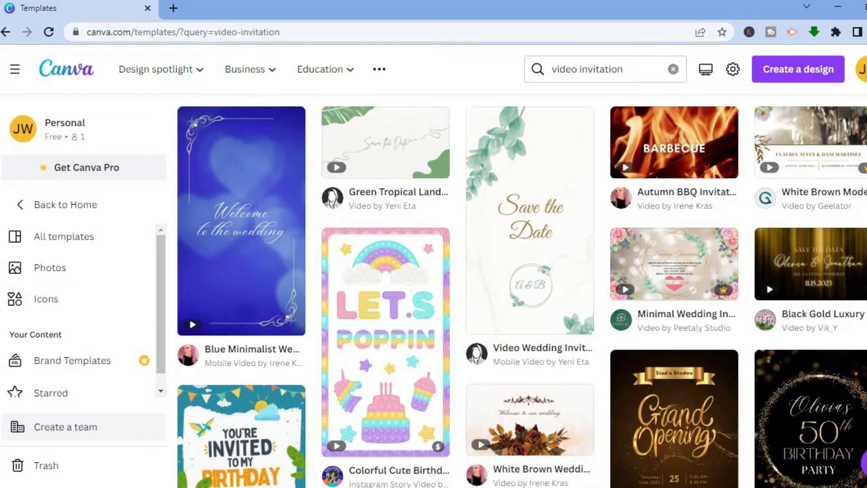
mouse_move(666, 159)
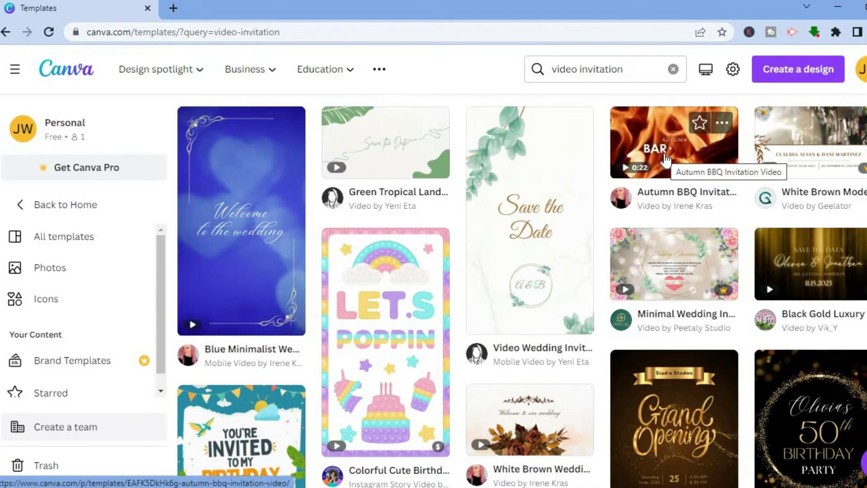
mouse_move(855, 174)
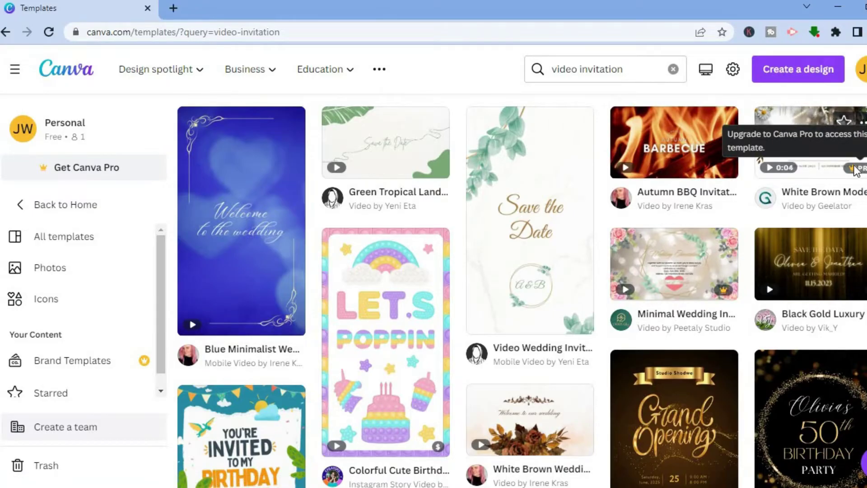
mouse_move(498, 334)
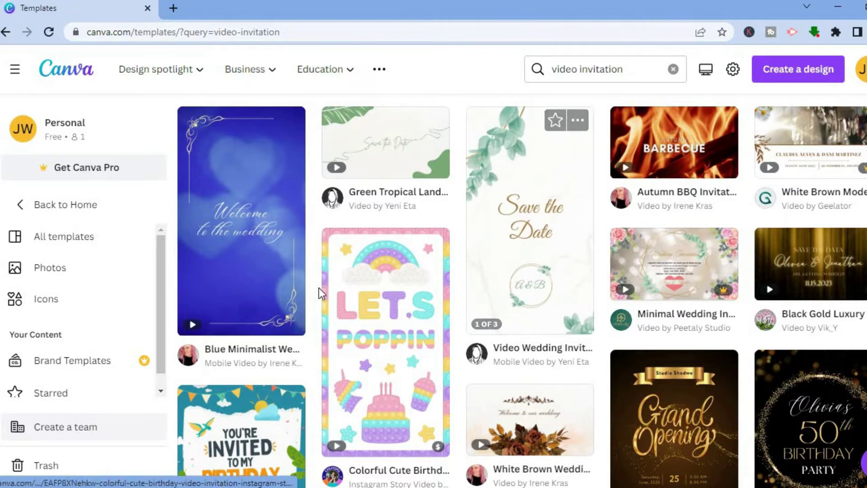
mouse_move(244, 298)
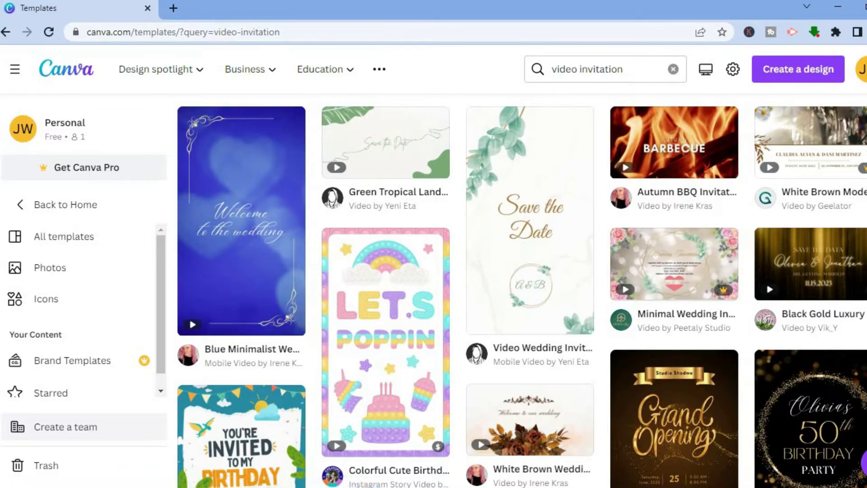
scroll(854, 198, "down", 3)
scroll(522, 289, "down", 7)
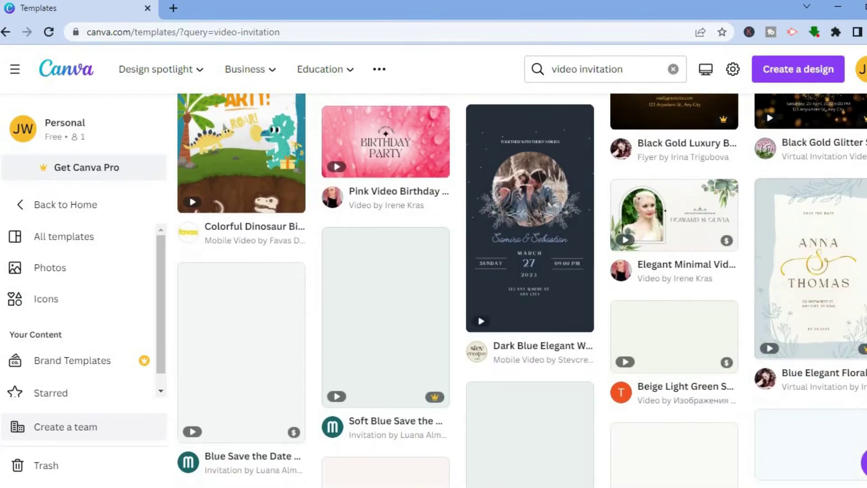
scroll(538, 259, "up", 2)
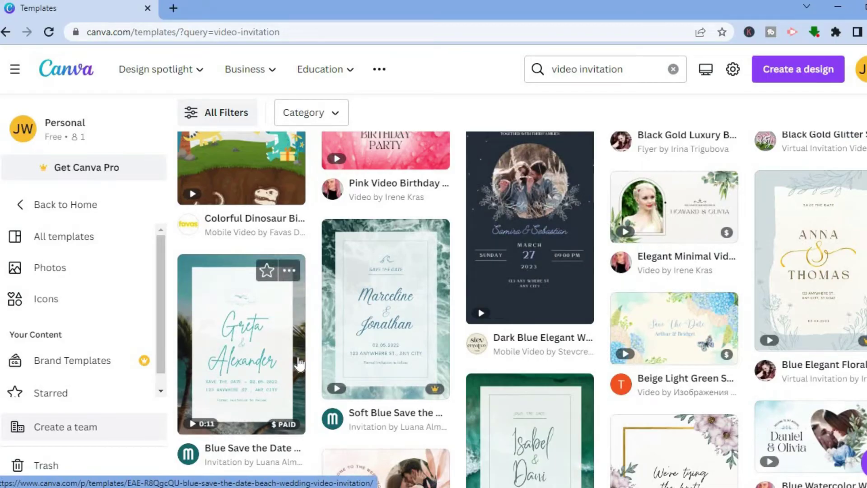
left_click(564, 267)
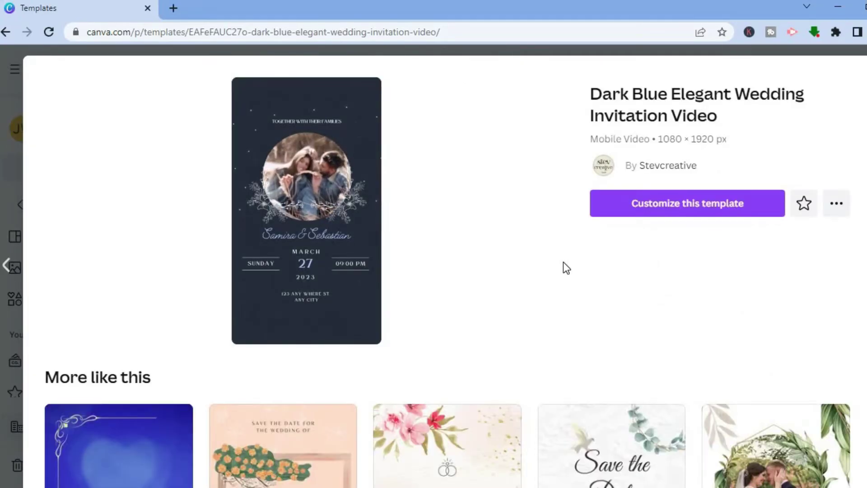
Step: Customize the Dark Blue Elegant template into an editable 14.8 s design
left_click(692, 203)
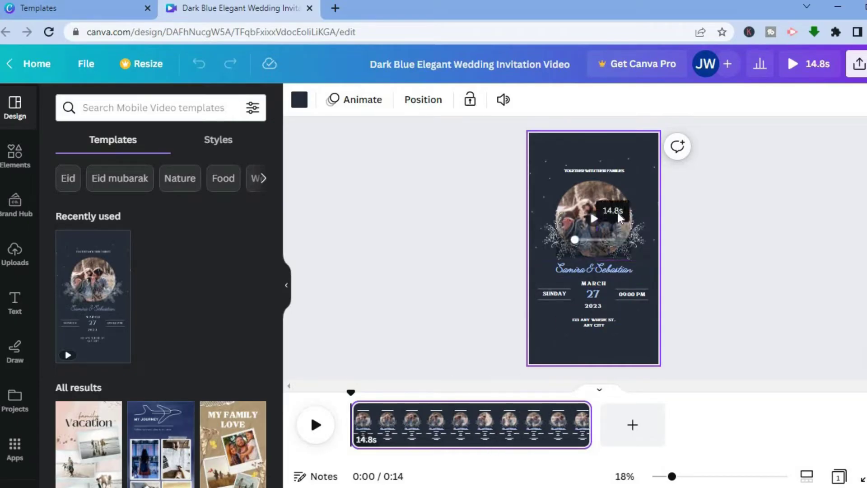
Step: Select the circular couple video and show the Uploads media panel
left_click(618, 190)
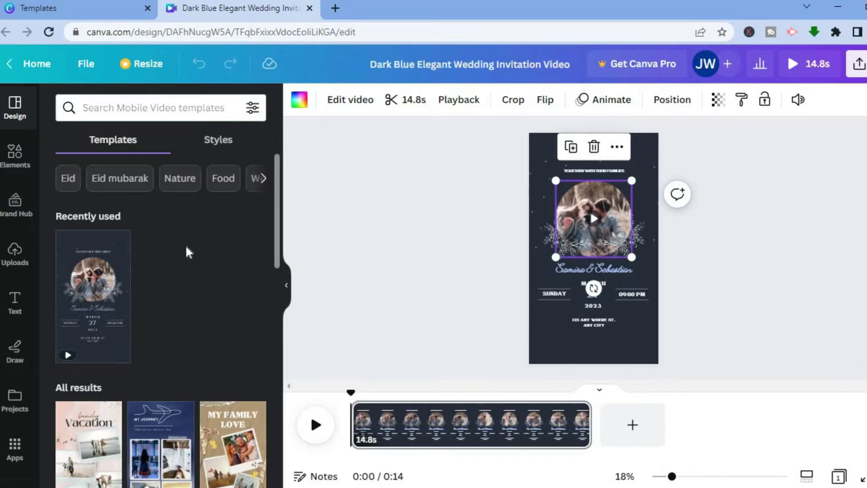
mouse_move(593, 223)
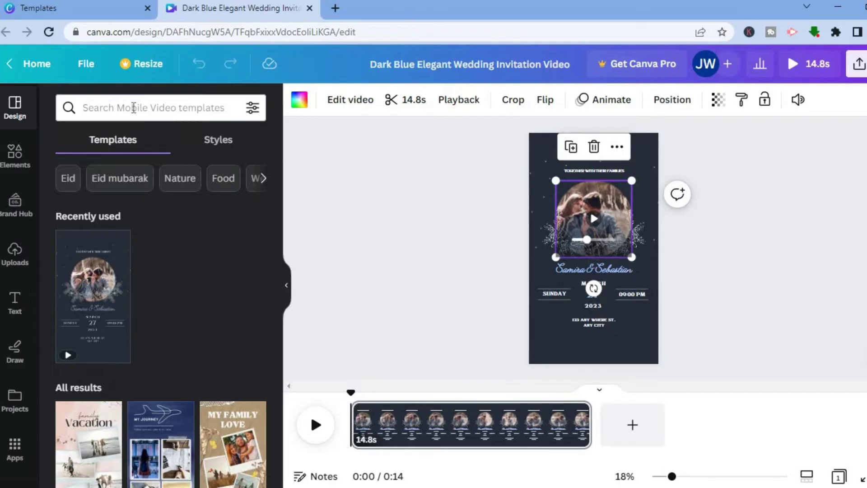
left_click(134, 107)
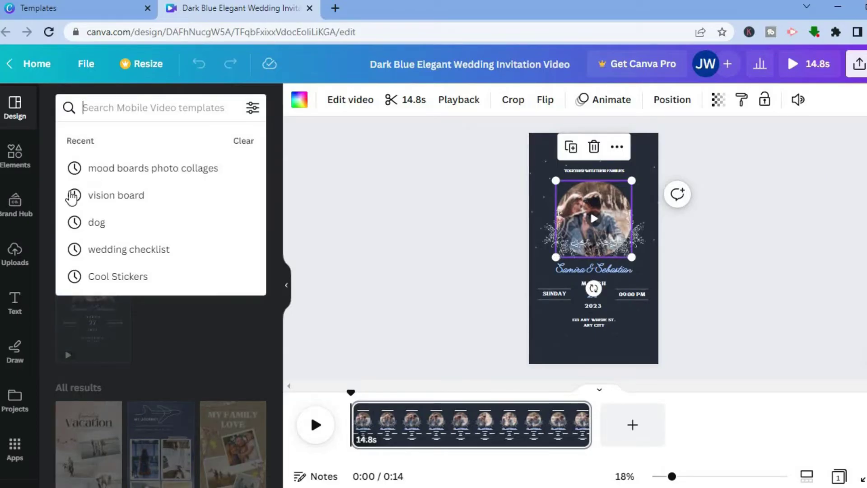
left_click(15, 255)
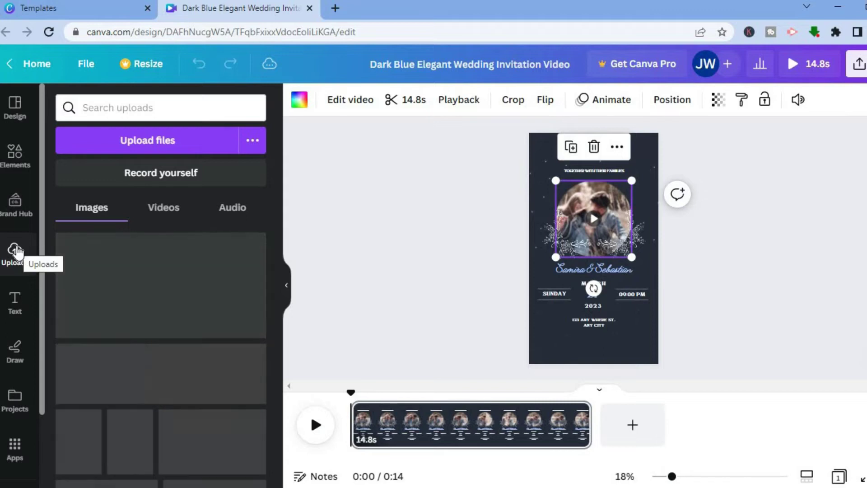
Step: Filter uploads to videos, then search Elements for 'couple'
left_click(146, 211)
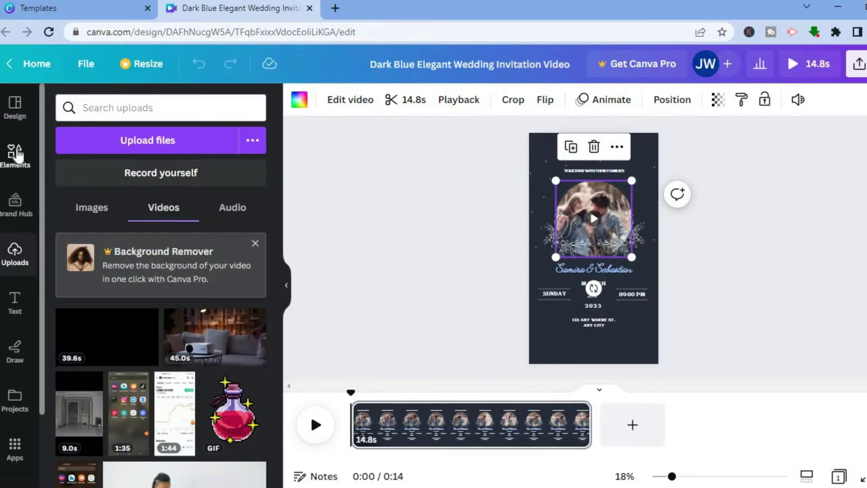
left_click(16, 153)
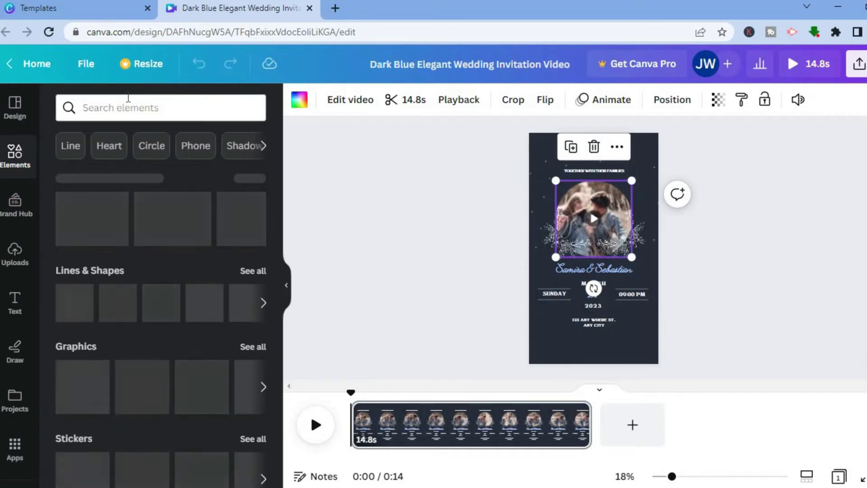
left_click(129, 97)
type("couple")
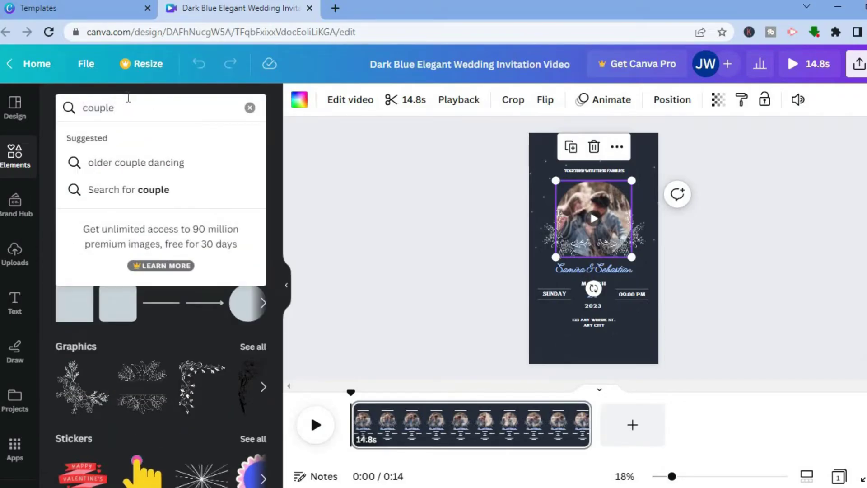
key("Return")
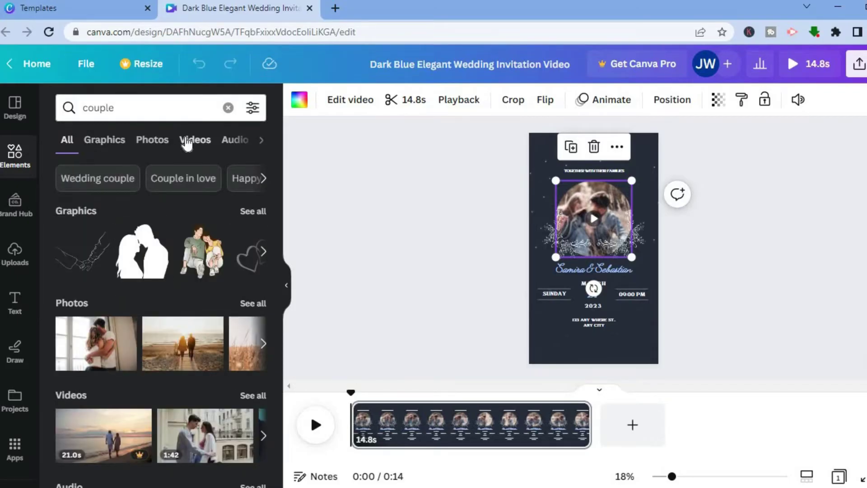
Step: Drop the 17.0s couple walking clip from the video results into the circular frame
left_click(187, 143)
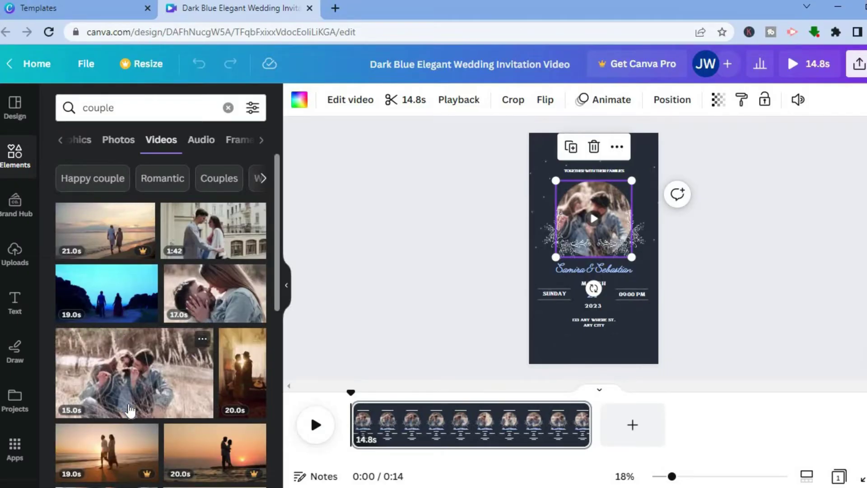
left_click_drag(277, 282, 189, 380)
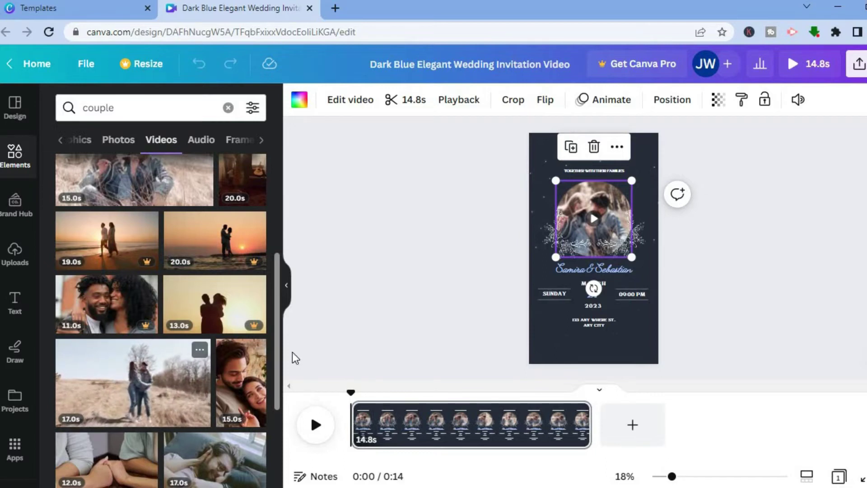
scroll(226, 389, "down", 2)
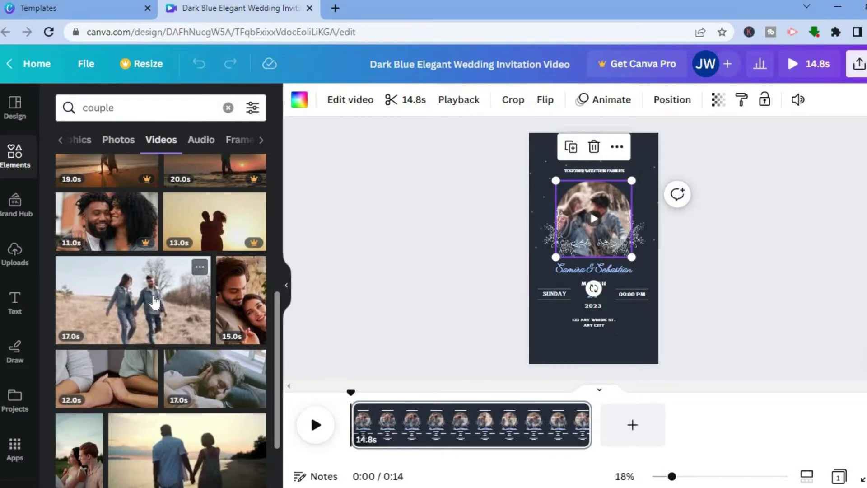
left_click_drag(154, 301, 577, 204)
left_click_drag(575, 196, 580, 204)
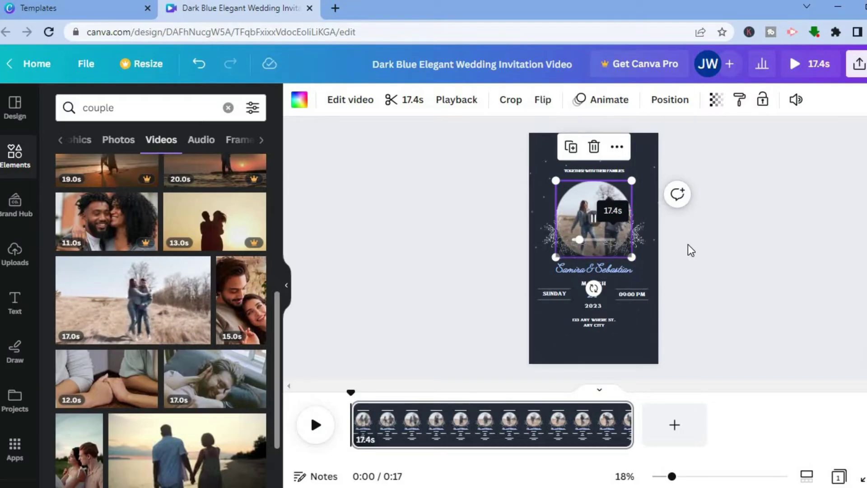
Step: Replace the template's couple names with the newly typed names and select the text
left_click(605, 267)
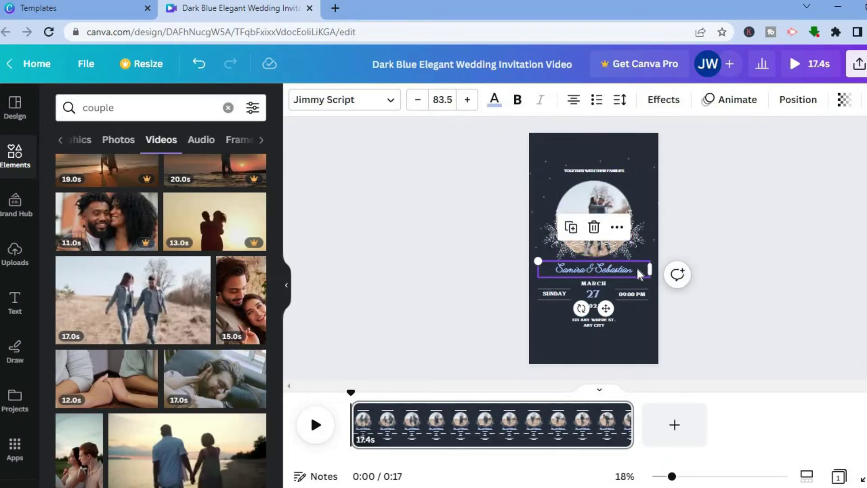
double_click(637, 269)
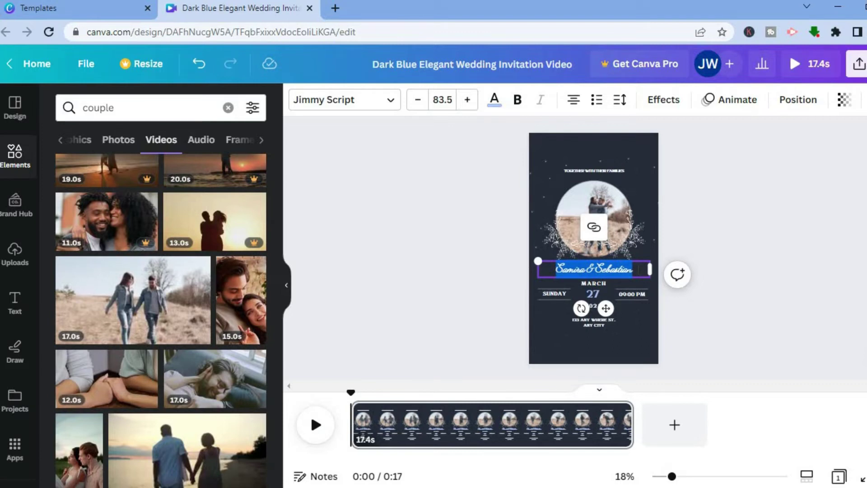
key("BackSpace")
type("John")
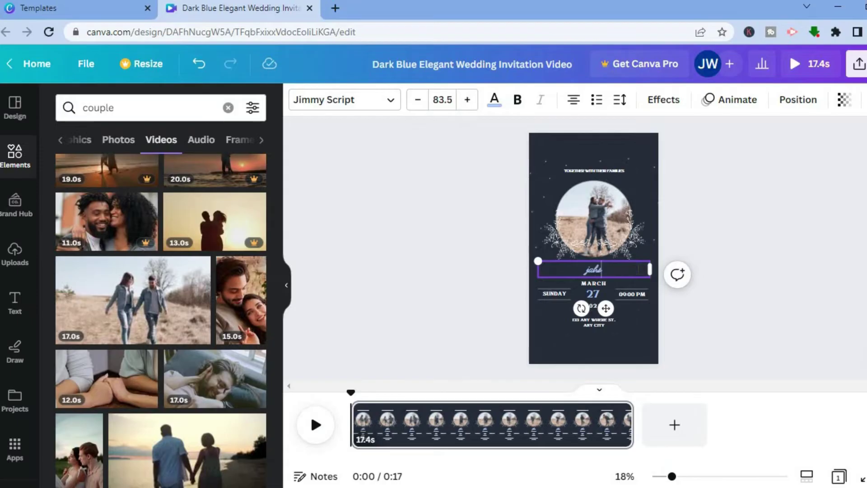
type("son")
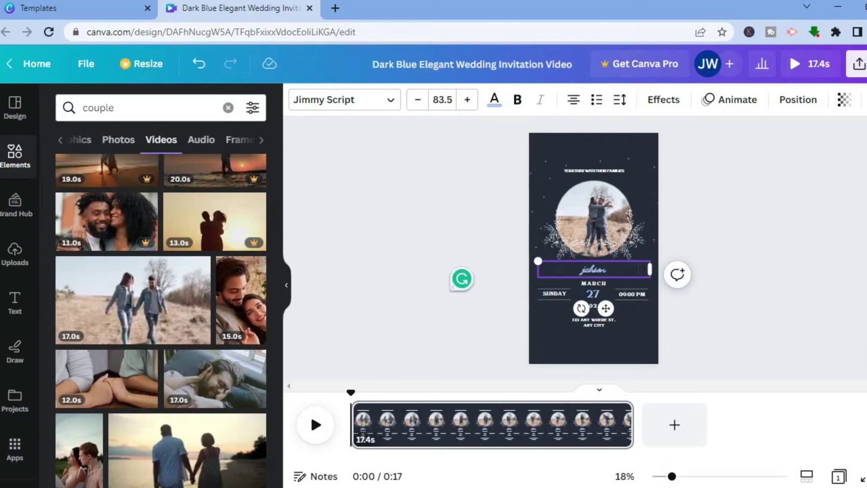
type(" & ME")
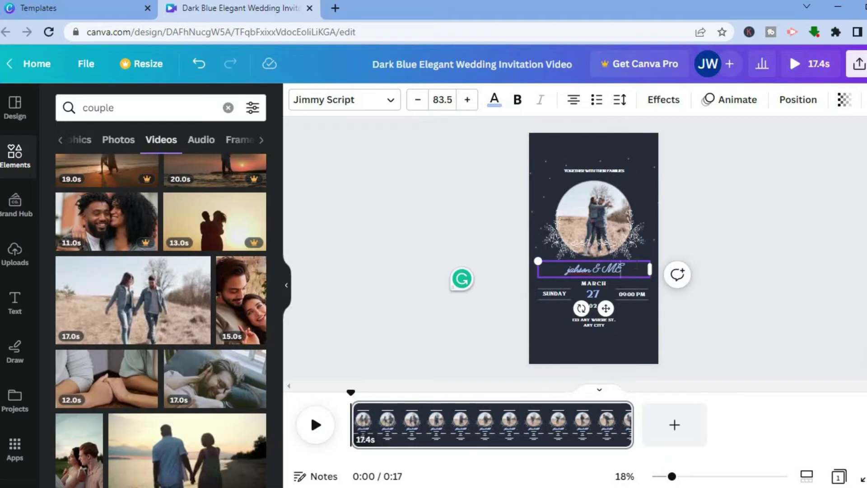
key("ctrl+a")
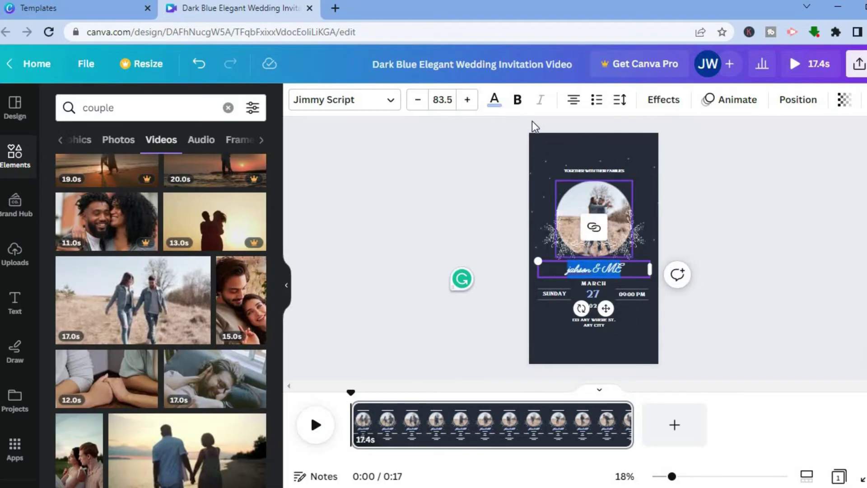
Step: Switch the names line from the script font to Brixton
left_click(391, 105)
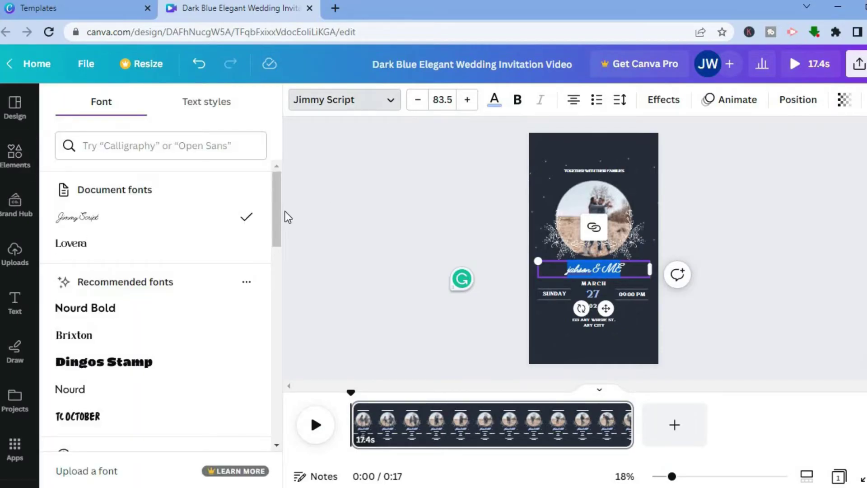
left_click(121, 333)
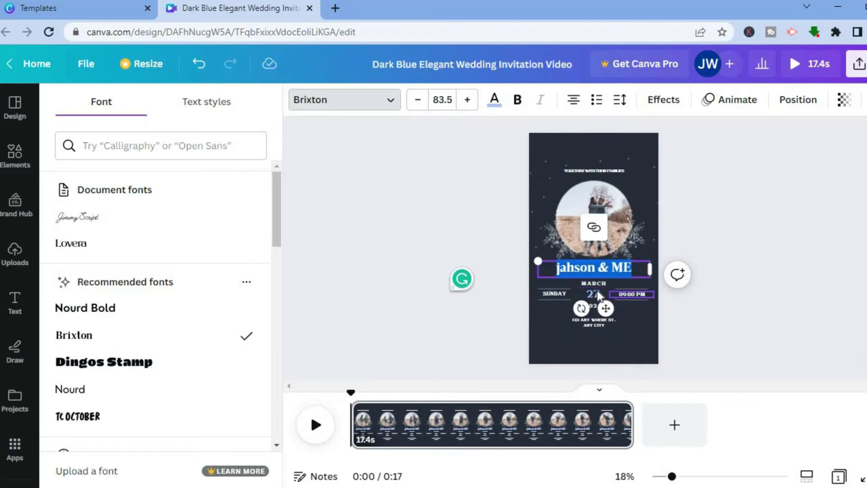
left_click(620, 345)
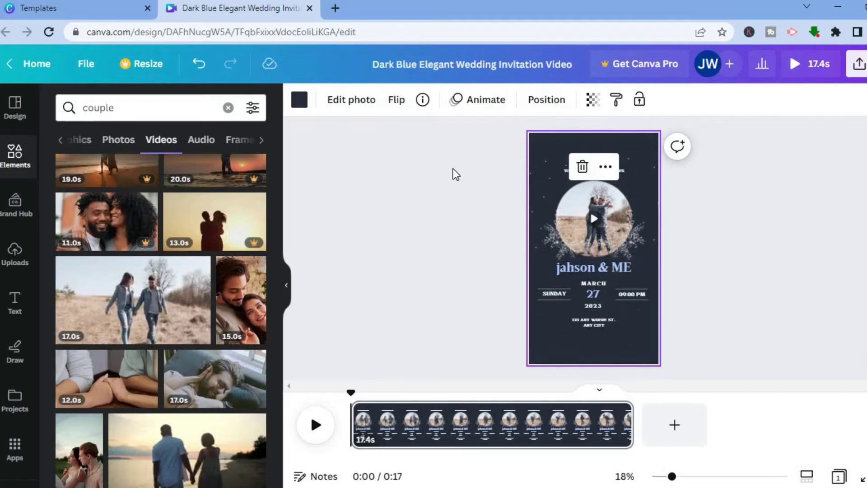
Step: Make the page background pink after trying light gray and light blue
left_click(301, 104)
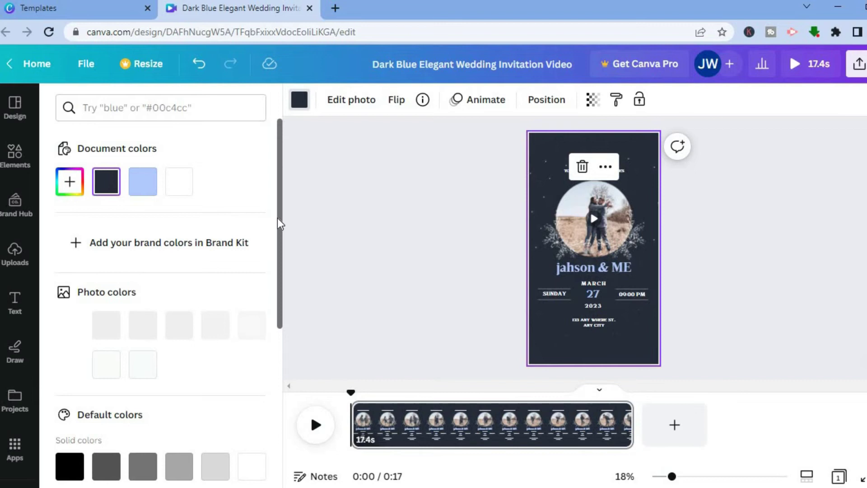
scroll(277, 240, "down", 2)
scroll(263, 317, "down", 3)
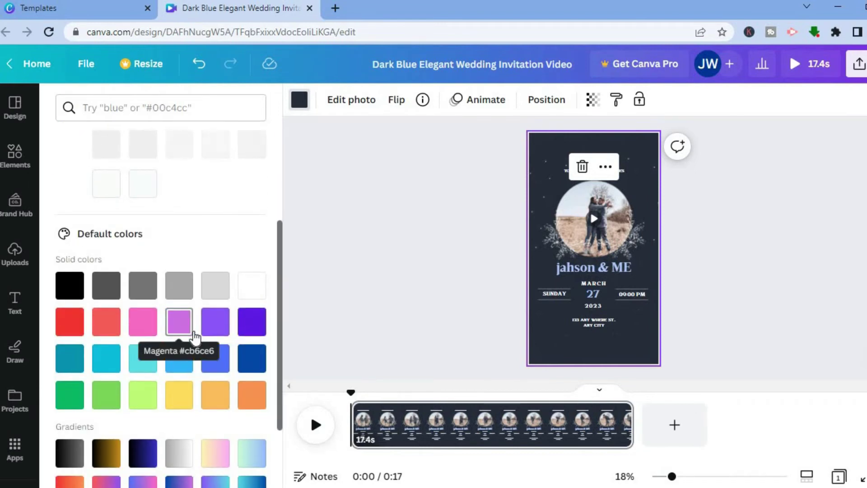
left_click(215, 287)
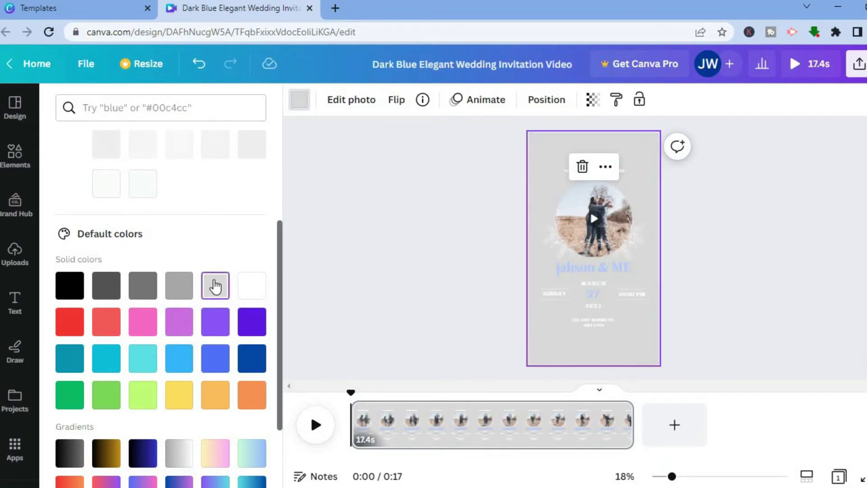
left_click(184, 365)
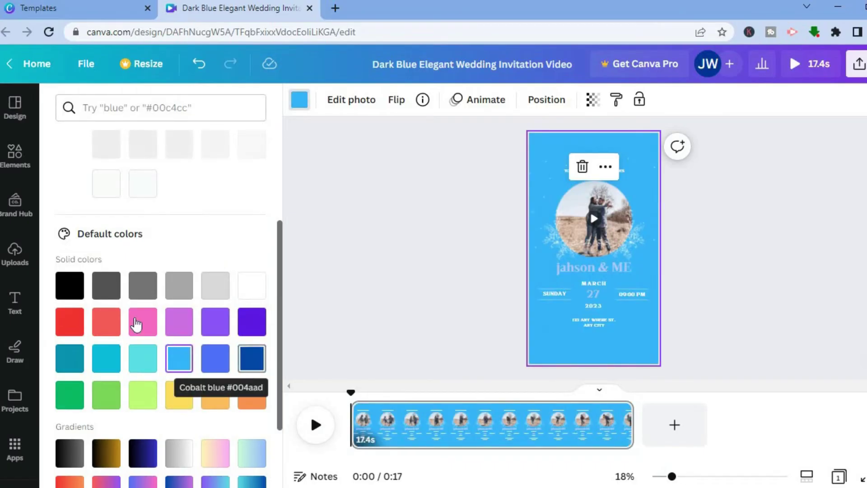
left_click(154, 324)
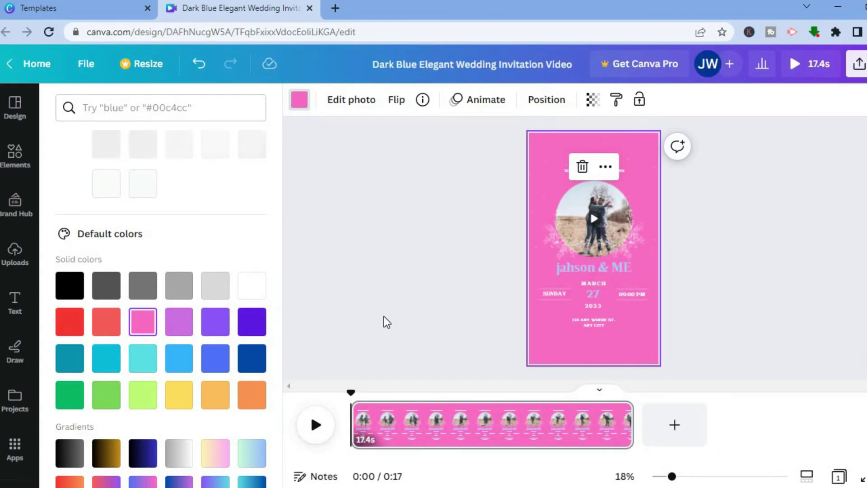
left_click(605, 267)
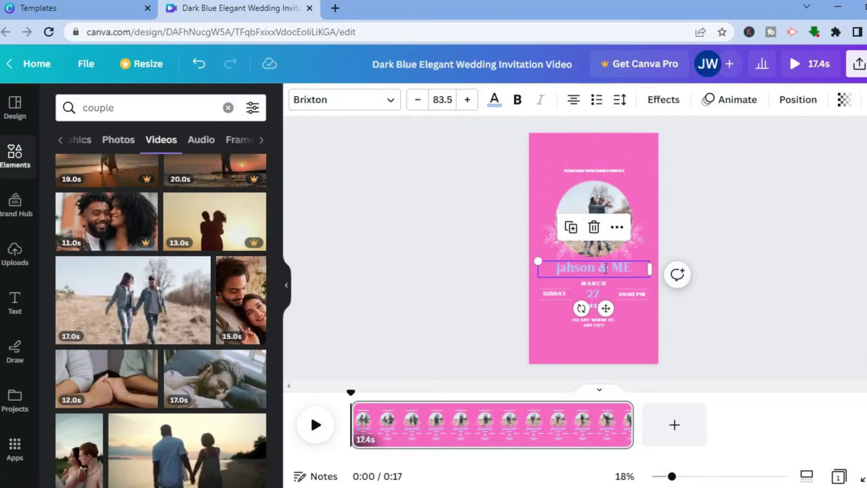
Step: Color the couple's names text black
double_click(605, 267)
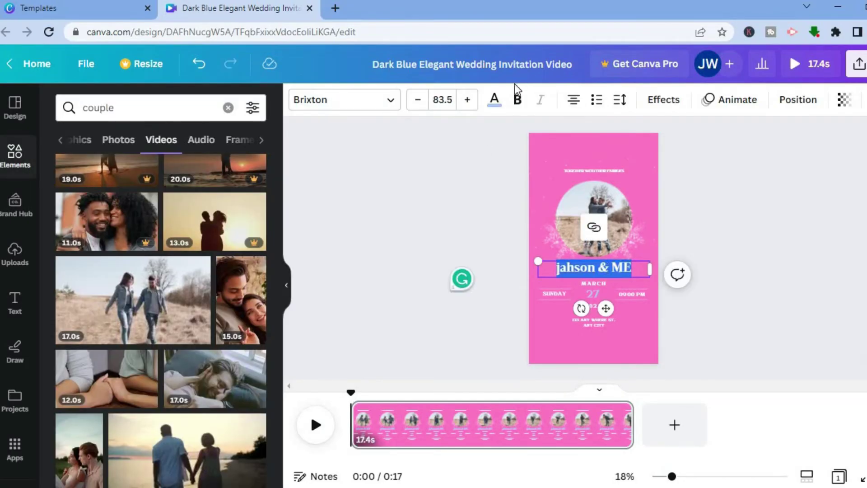
left_click(496, 100)
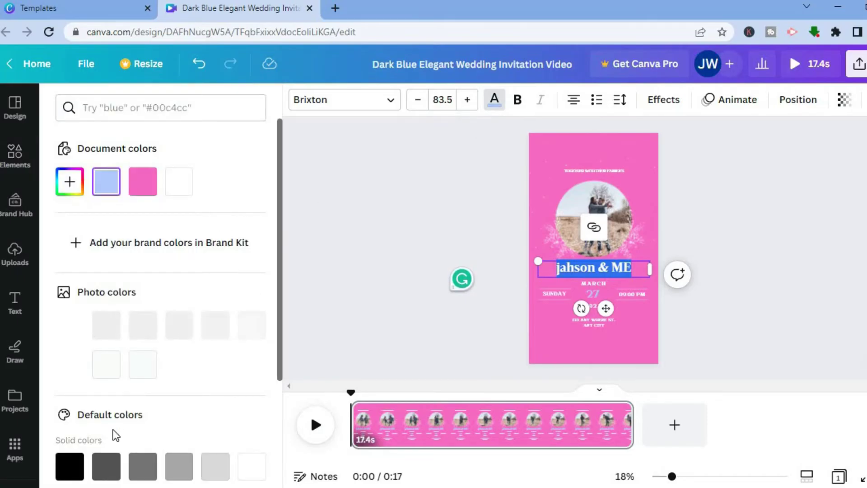
left_click(75, 461)
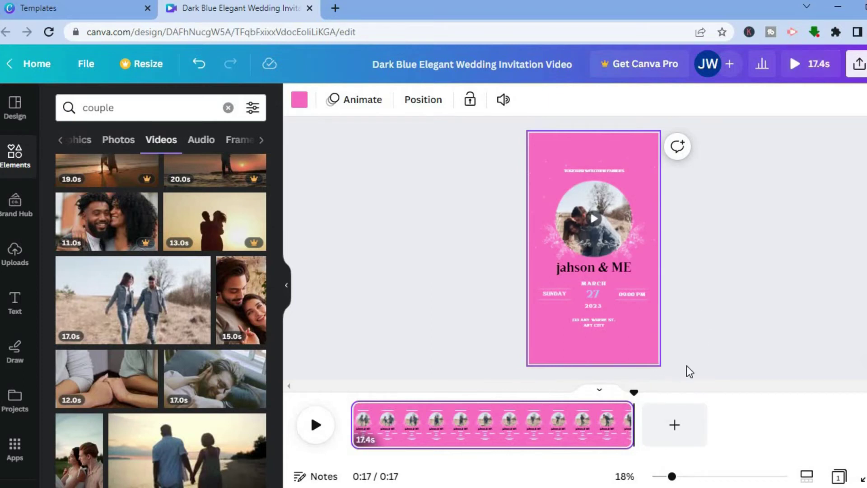
mouse_move(634, 426)
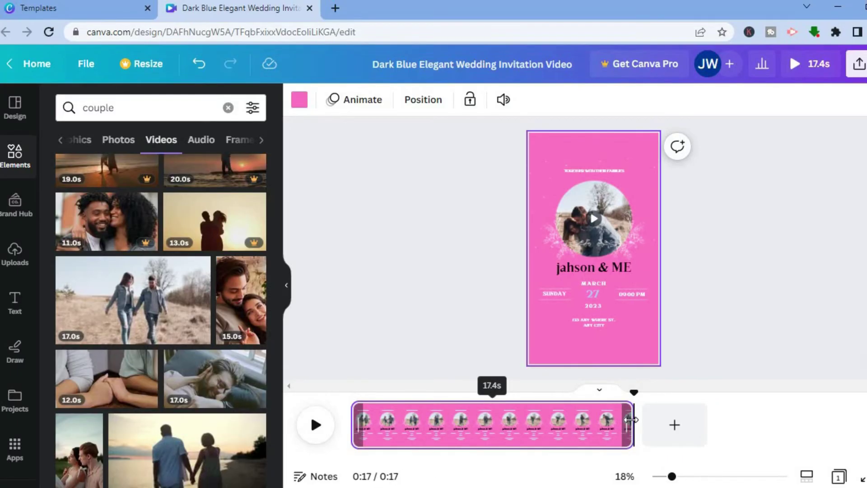
Step: Trim the invitation page in the timeline from 17.4 s down to 10.7 s
left_click_drag(631, 420, 522, 422)
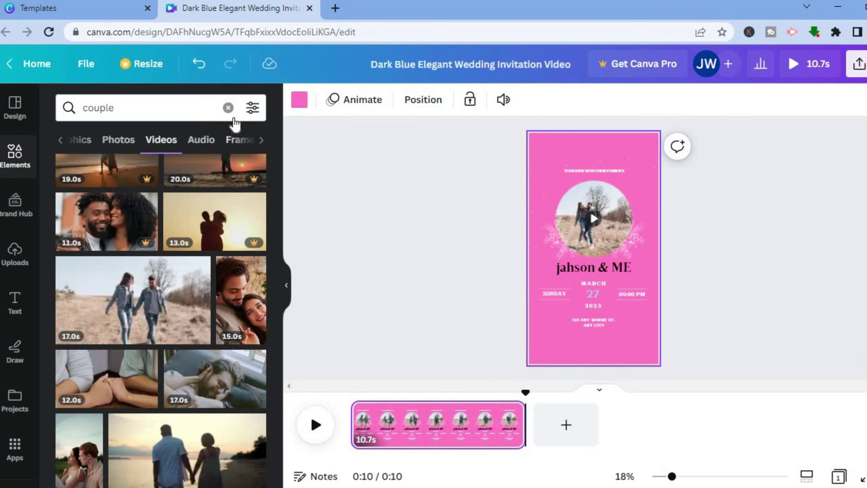
Step: Search Elements for 'dove' and place the two white doves graphic, shrunk, below the date
left_click(36, 160)
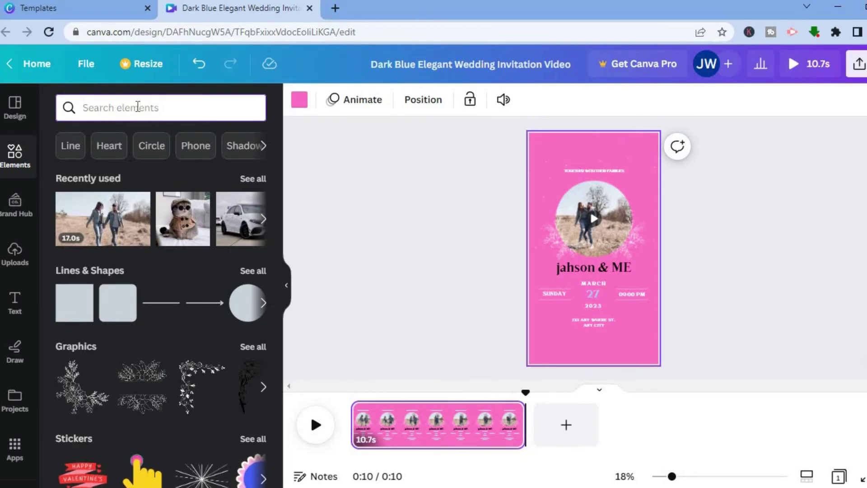
type("dove")
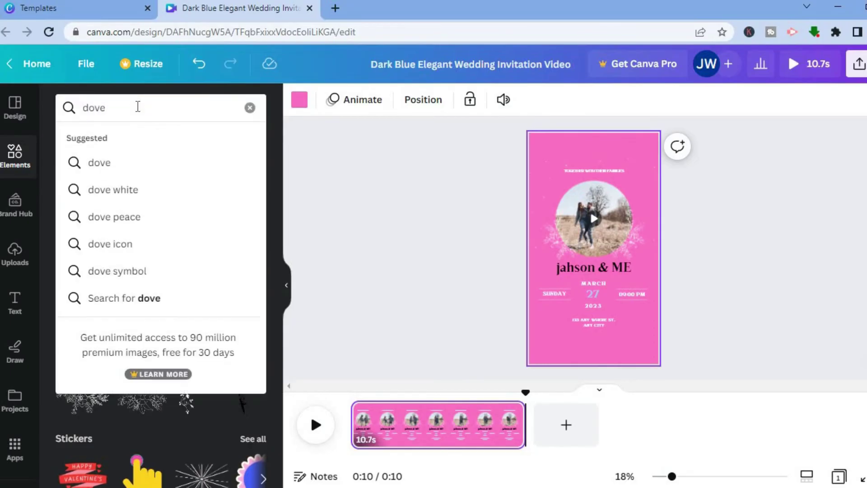
left_click(143, 190)
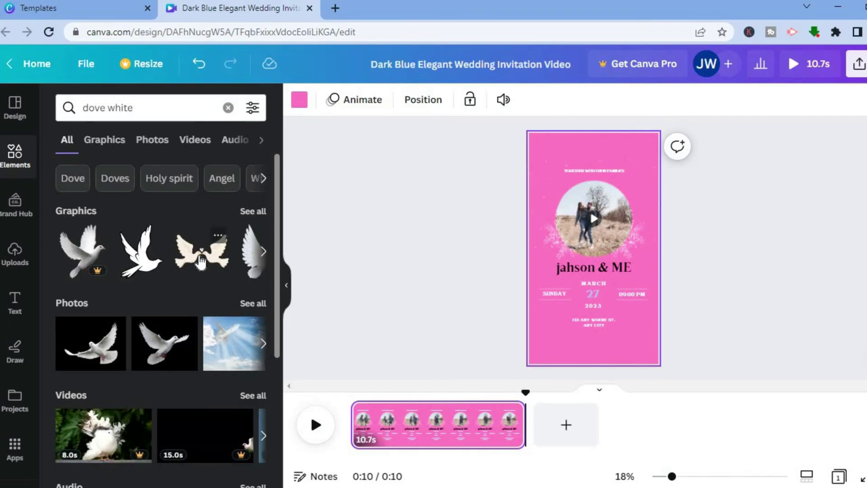
left_click_drag(201, 259, 574, 331)
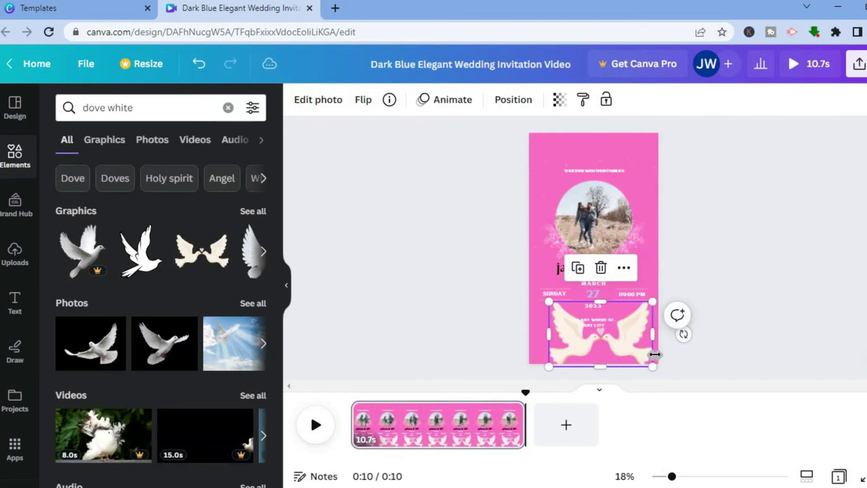
left_click_drag(652, 366, 608, 346)
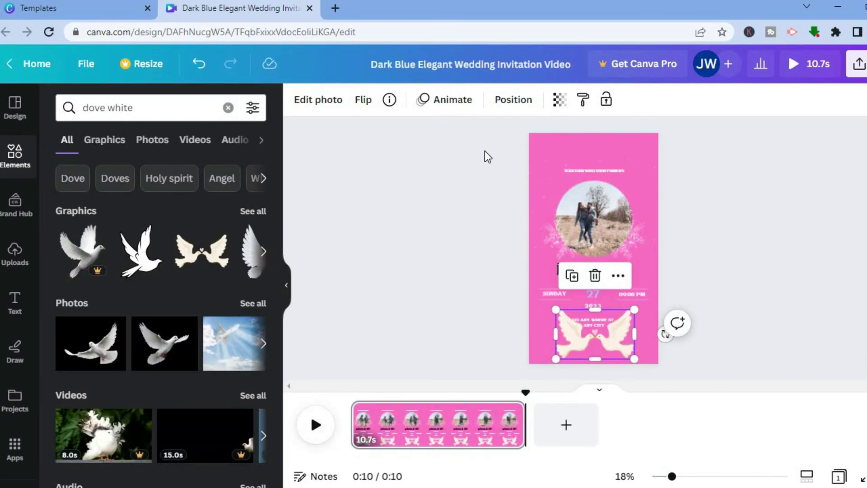
Step: Give the doves a custom motion-path animation flying upward with Steady movement style
left_click(442, 100)
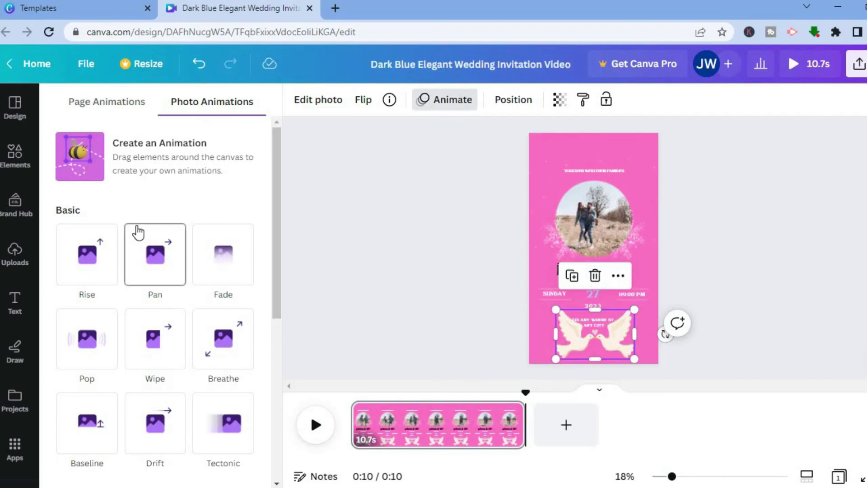
left_click(88, 180)
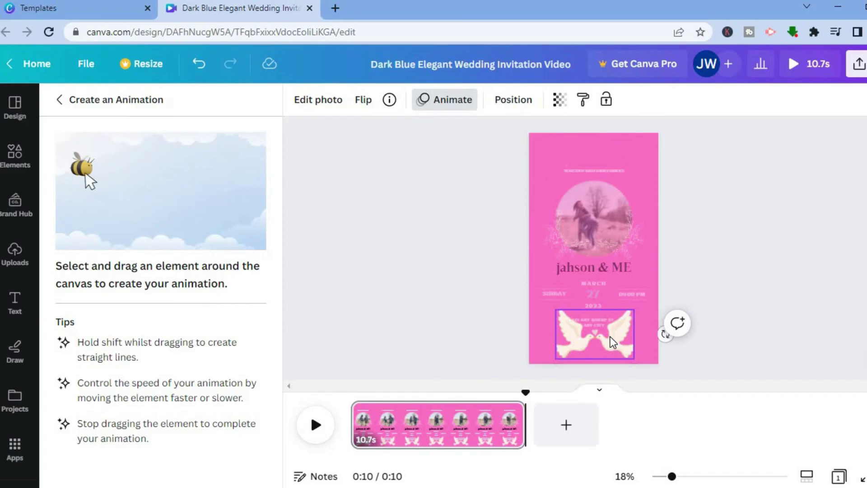
mouse_move(610, 337)
left_mouse_down()
mouse_move(622, 137)
mouse_move(646, 349)
left_mouse_up()
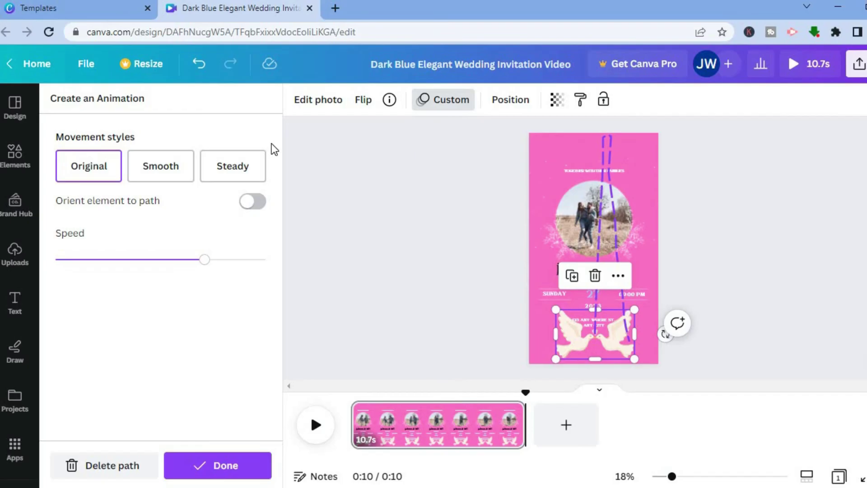
left_click(217, 169)
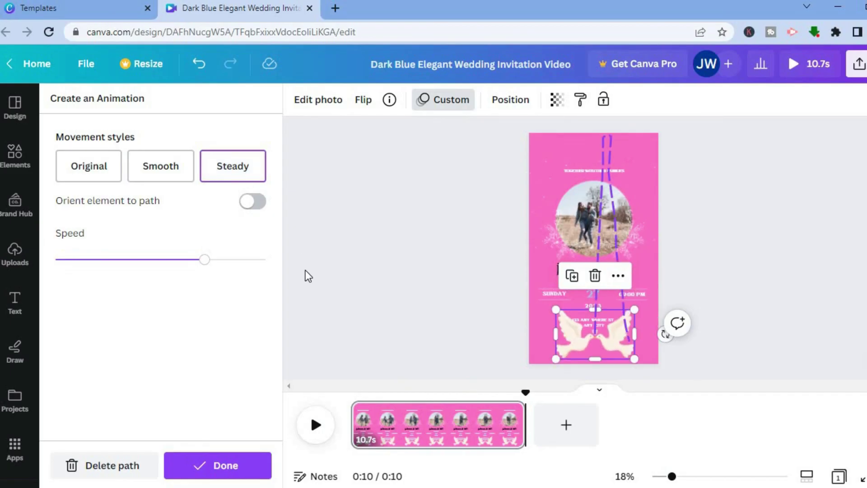
left_click(214, 469)
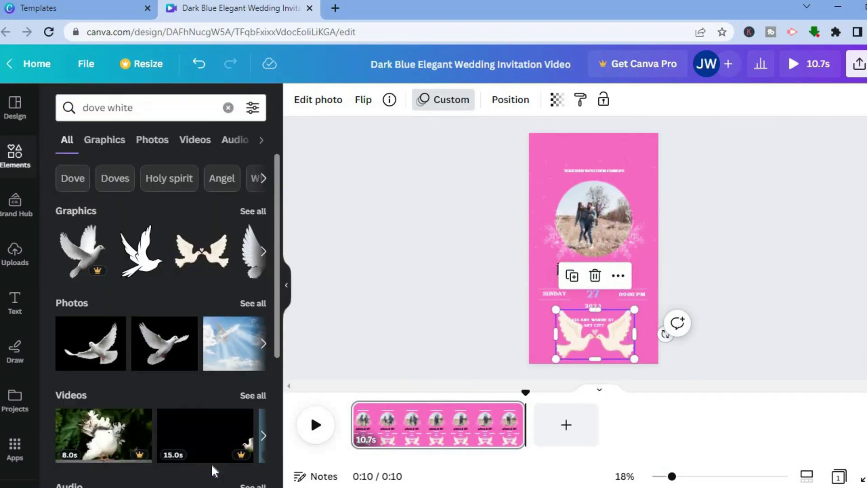
Step: Preview the invitation full screen, then download it as a 1080p MP4 video
left_click(808, 67)
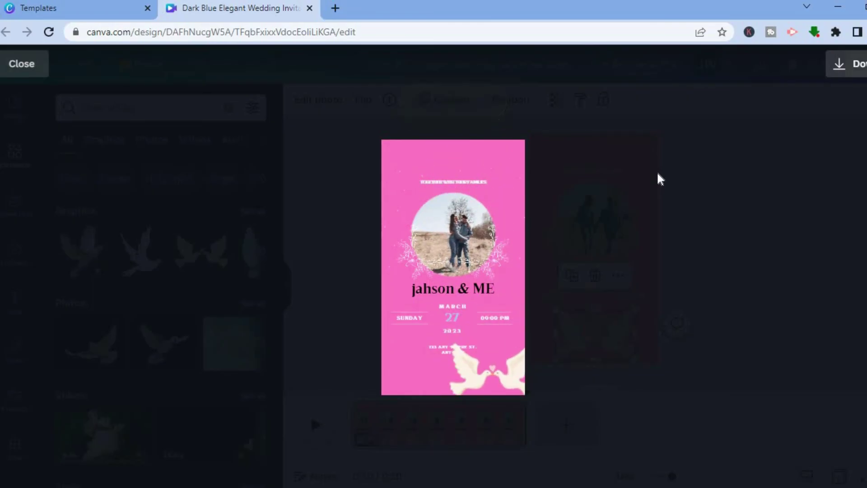
left_click(41, 73)
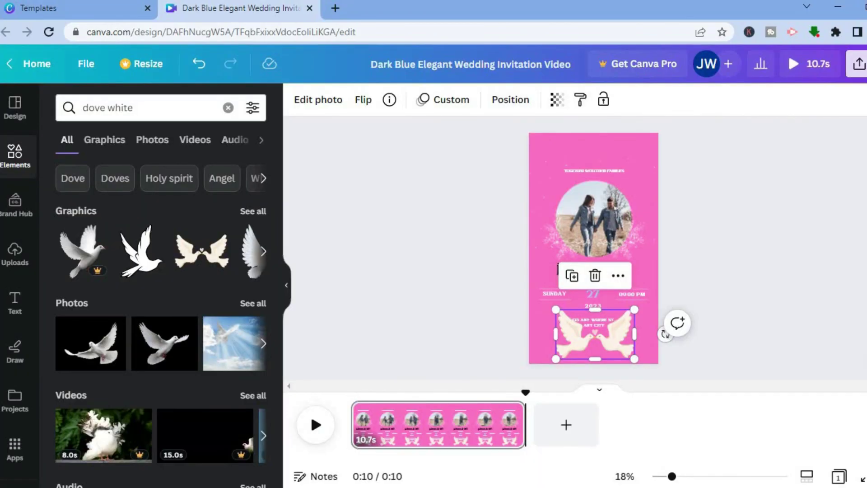
left_click(858, 63)
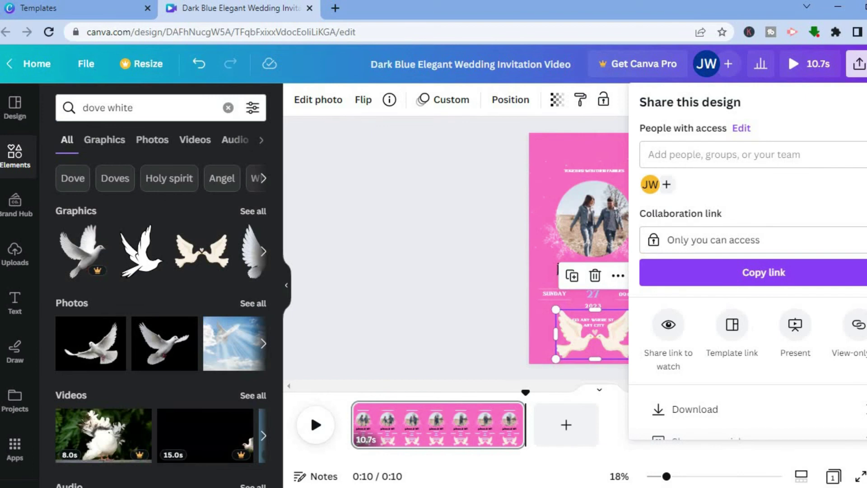
scroll(748, 266, "down", 2)
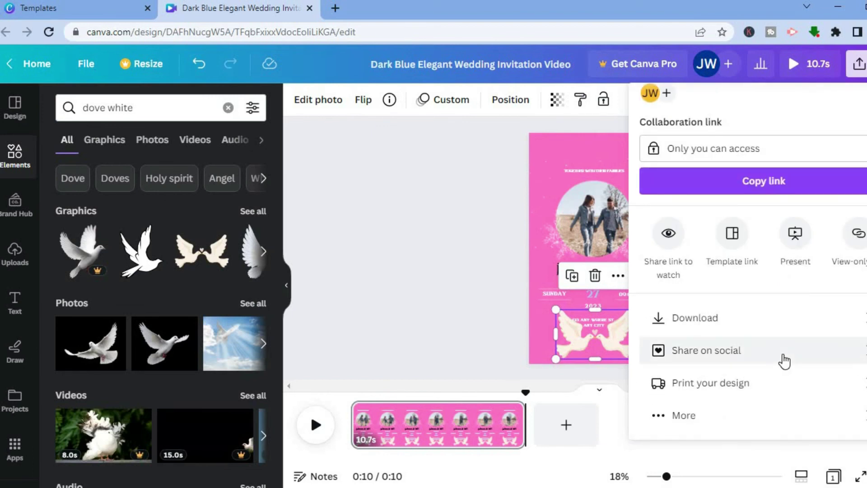
left_click(763, 325)
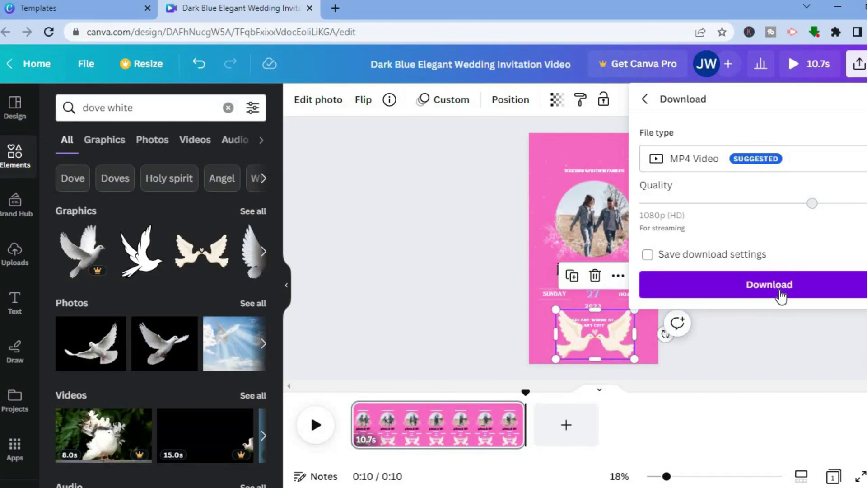
left_click(763, 359)
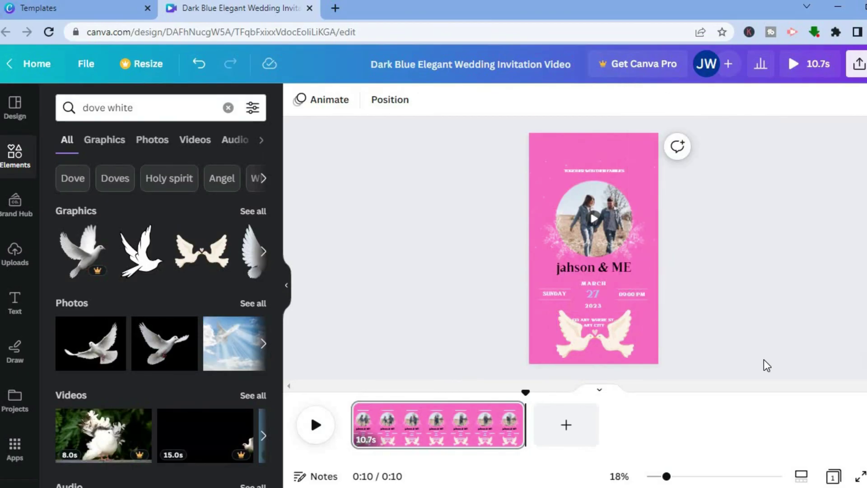